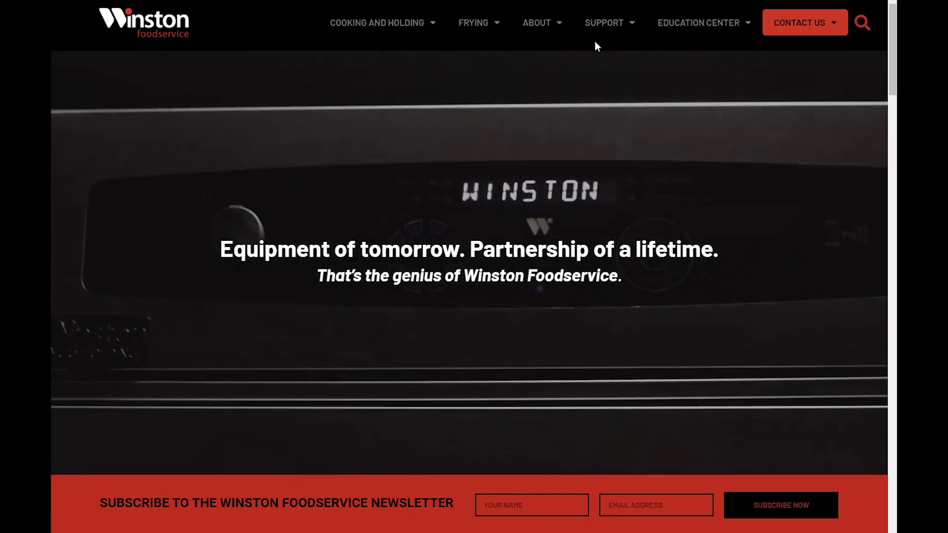
# Open the CVap Programming support page and launch the desktop CVap Programmer.
pyautogui.moveTo(599, 29)
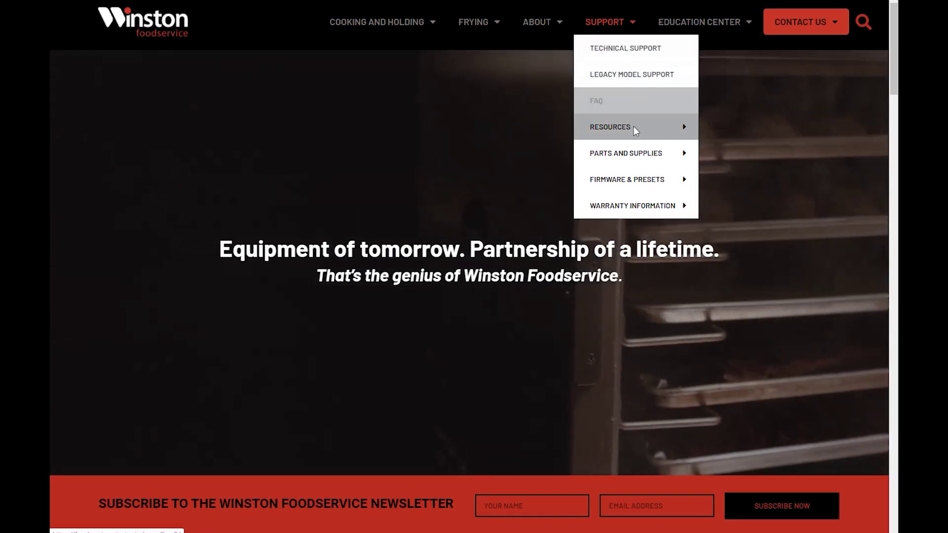
pyautogui.moveTo(636, 149)
pyautogui.moveTo(626, 181)
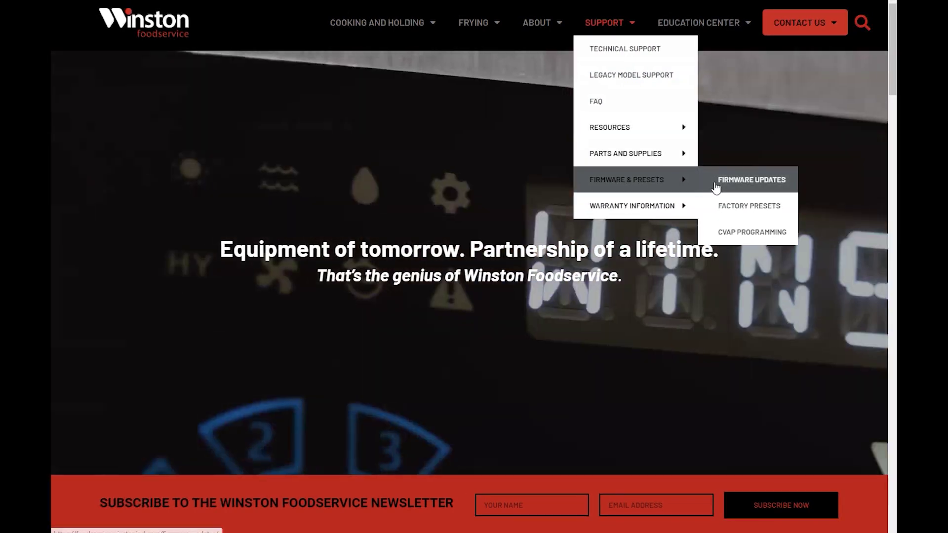
pyautogui.click(726, 233)
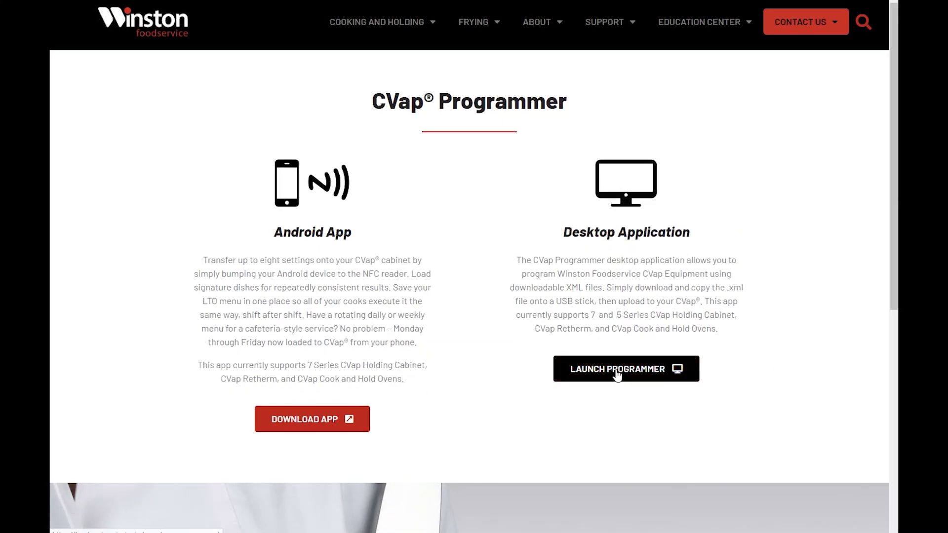
pyautogui.click(617, 375)
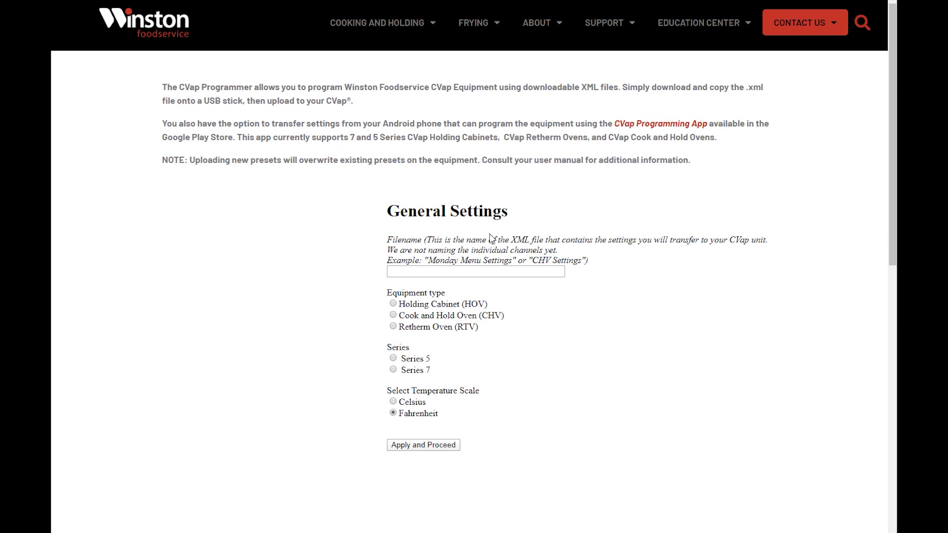
# Apply general settings with filename "Monday's Menu", equipment type Retherm Oven (RTV), Series 7 and the Fahrenheit scale.
pyautogui.click(424, 273)
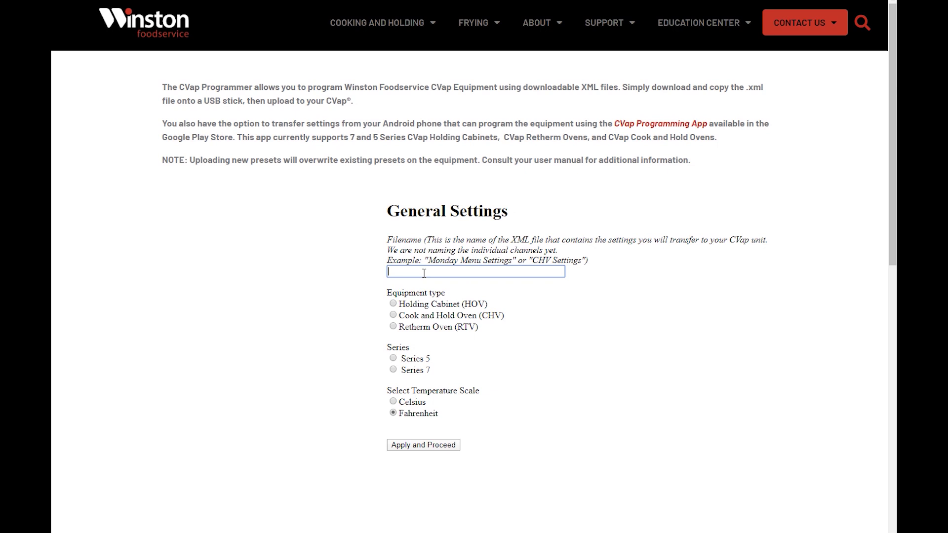
pyautogui.write("Monday's Menu")
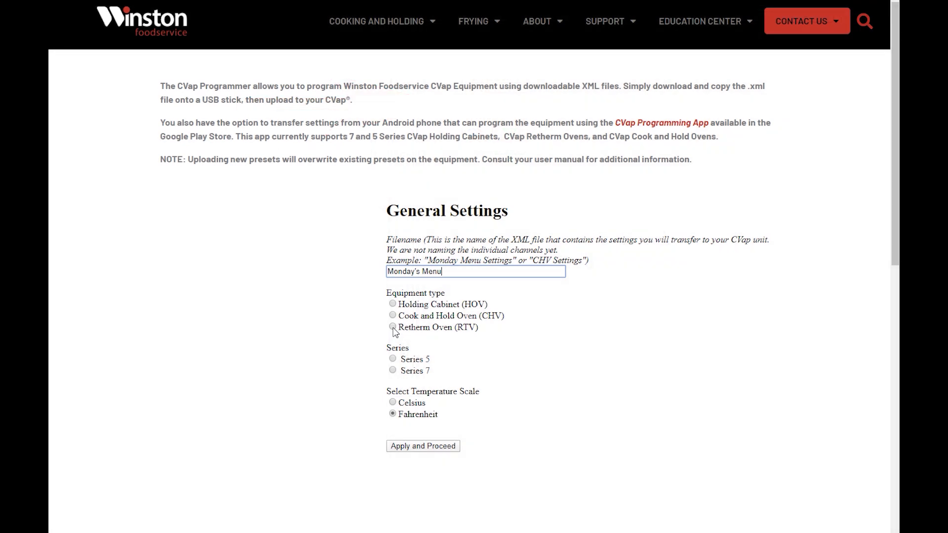
pyautogui.click(393, 327)
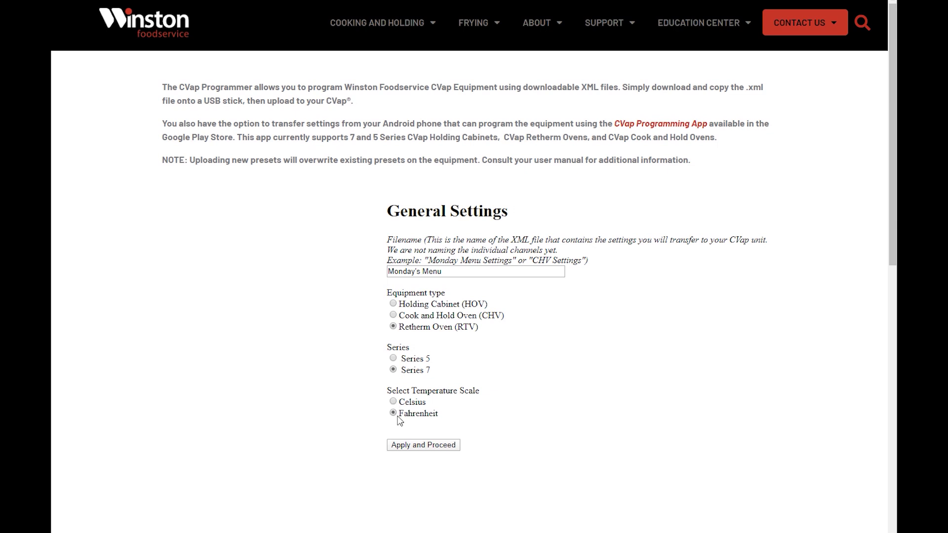
pyautogui.click(423, 445)
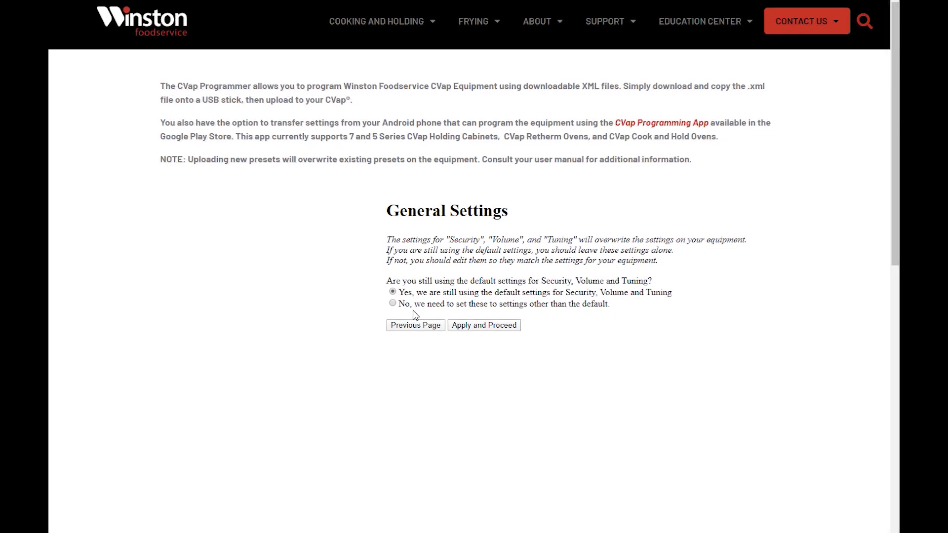
pyautogui.click(461, 330)
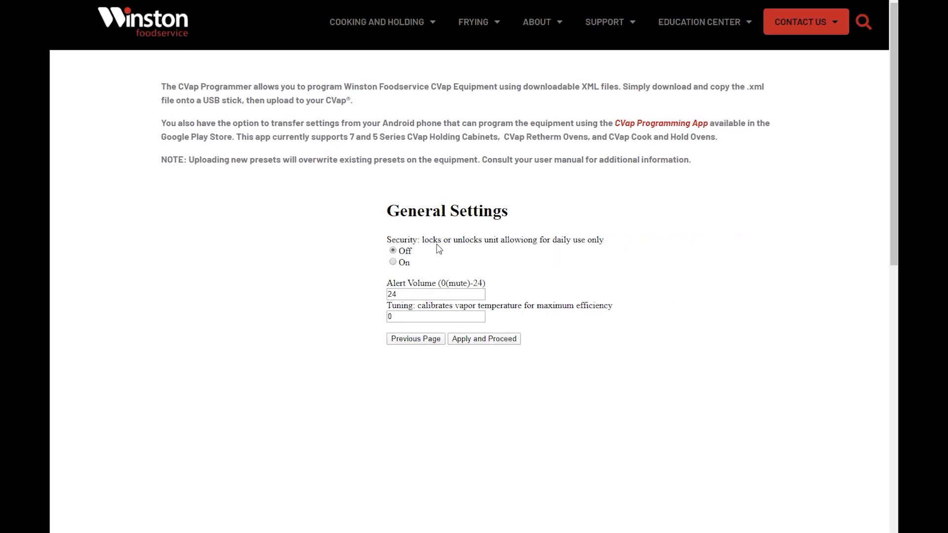
pyautogui.click(393, 261)
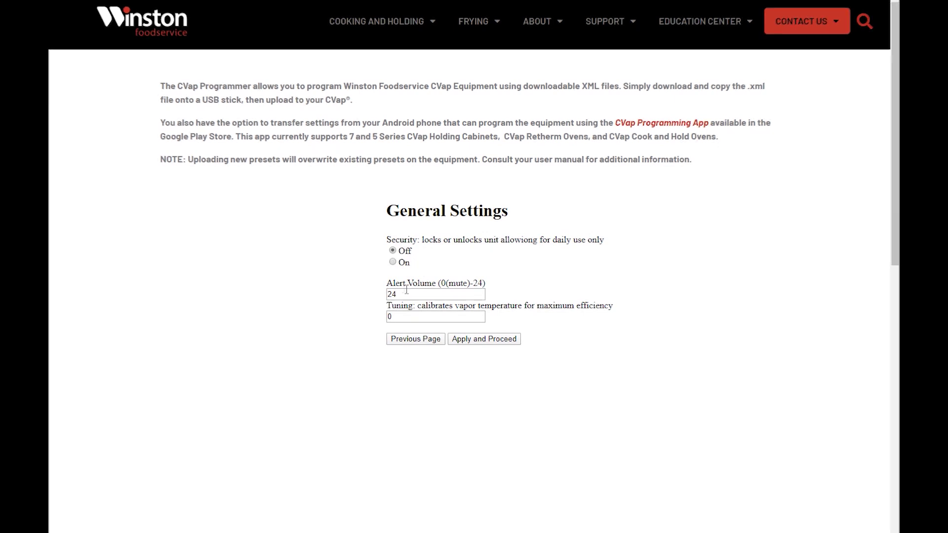
pyautogui.moveTo(405, 293); pyautogui.dragTo(384, 293)
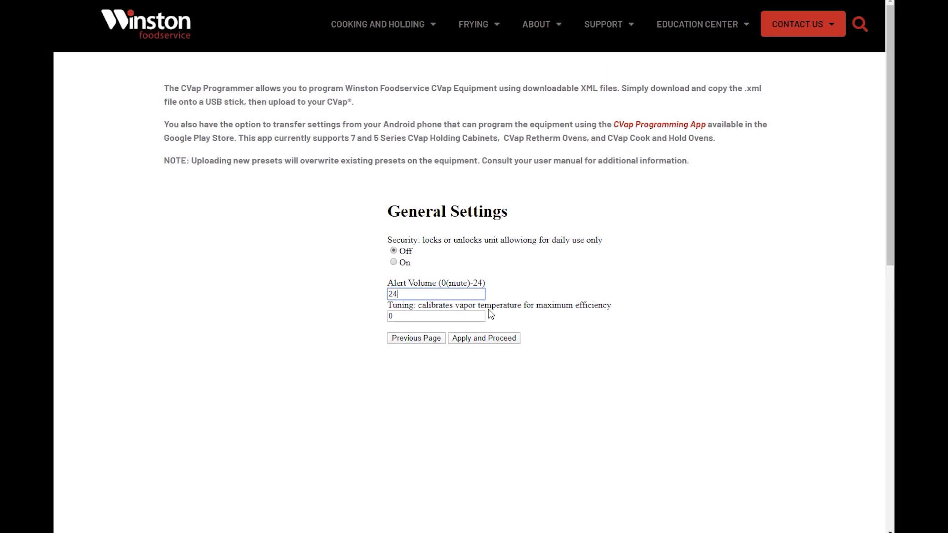
pyautogui.click(414, 317)
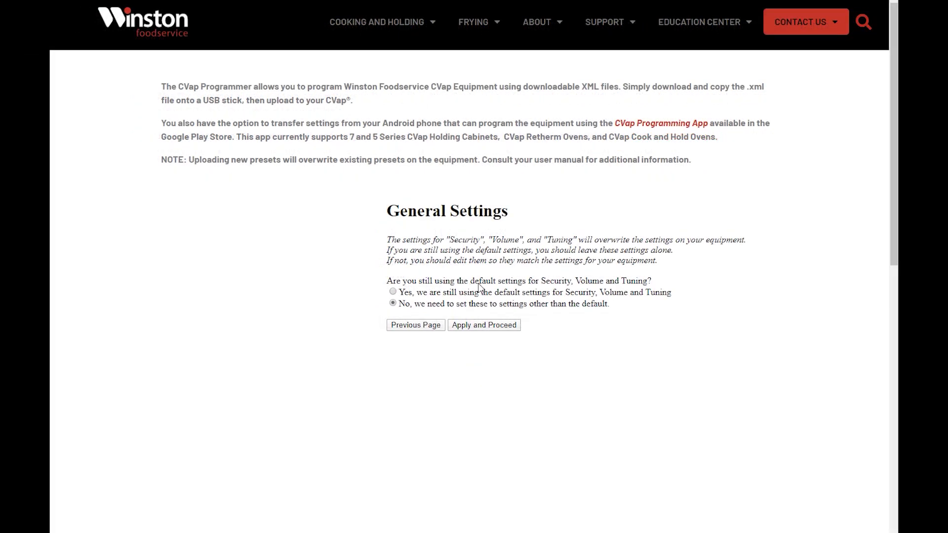
# Choose the default Security, Volume and Tuning settings, and apply Air as the default display temperature.
pyautogui.click(393, 292)
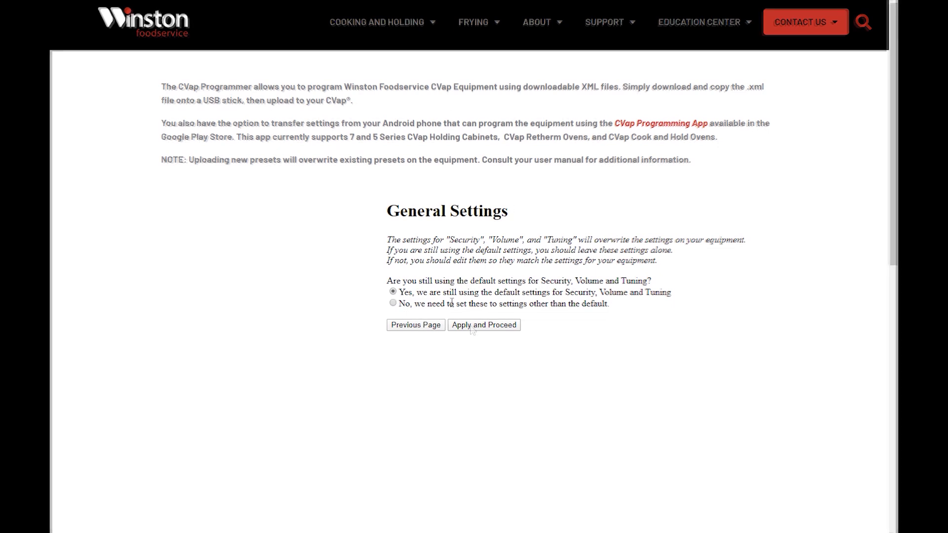
pyautogui.click(472, 327)
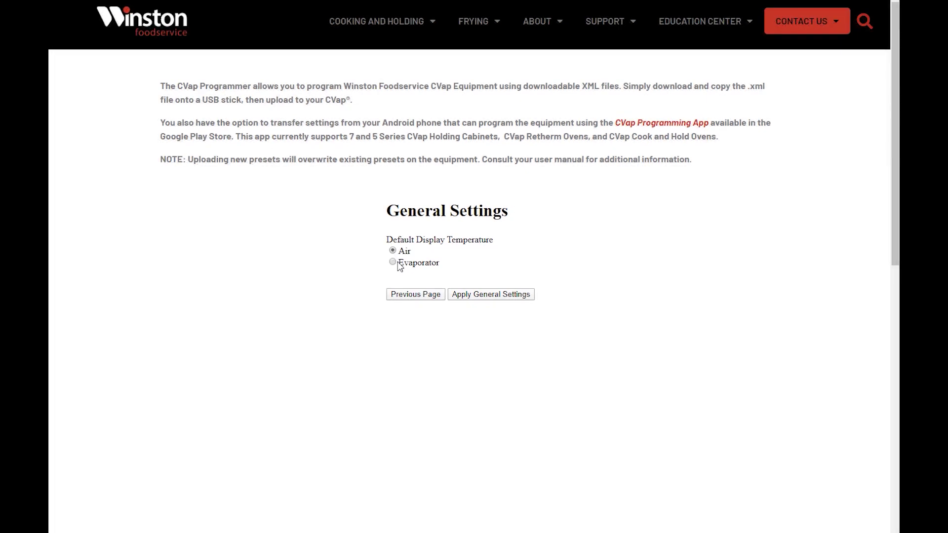
pyautogui.click(481, 296)
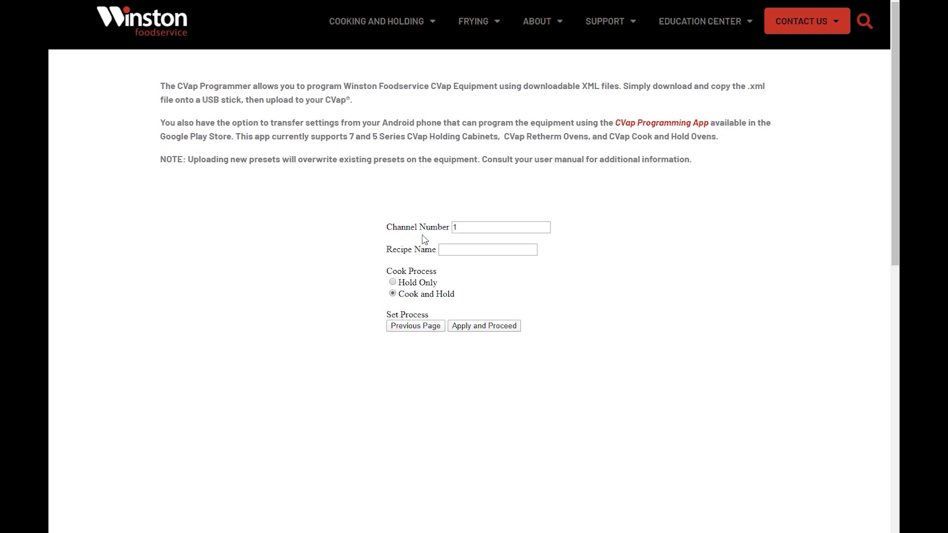
# Name the channel 1 recipe "Chicken" and apply the Cook and Hold process.
pyautogui.press('Tab')
pyautogui.write('C')
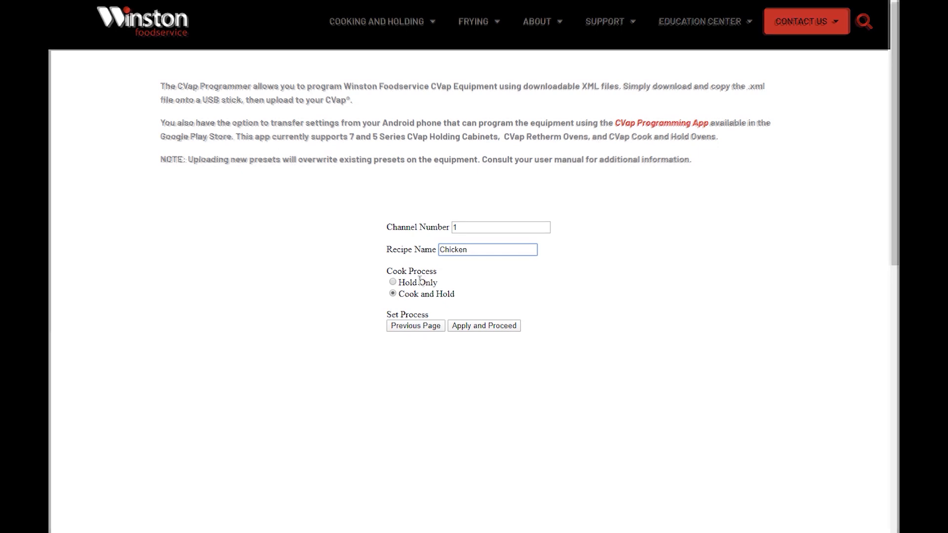
pyautogui.click(393, 292)
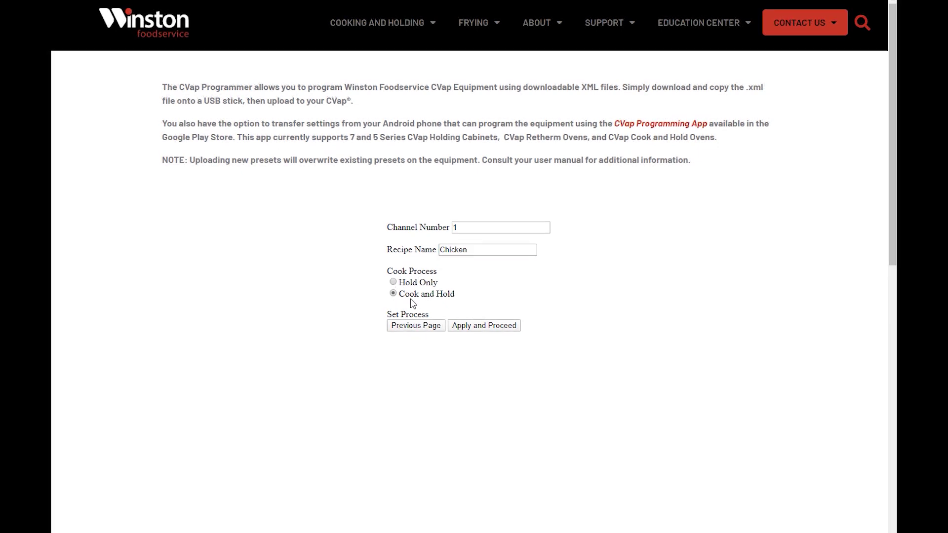
pyautogui.click(472, 330)
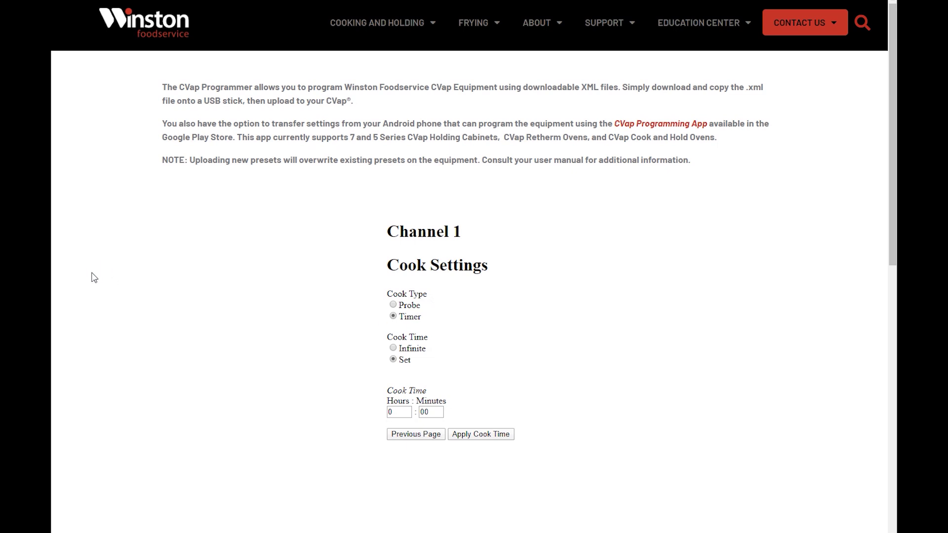
# Set Channel 1's cook type to Timer with the Set cook time option, enter the cook time and apply it.
pyautogui.click(393, 305)
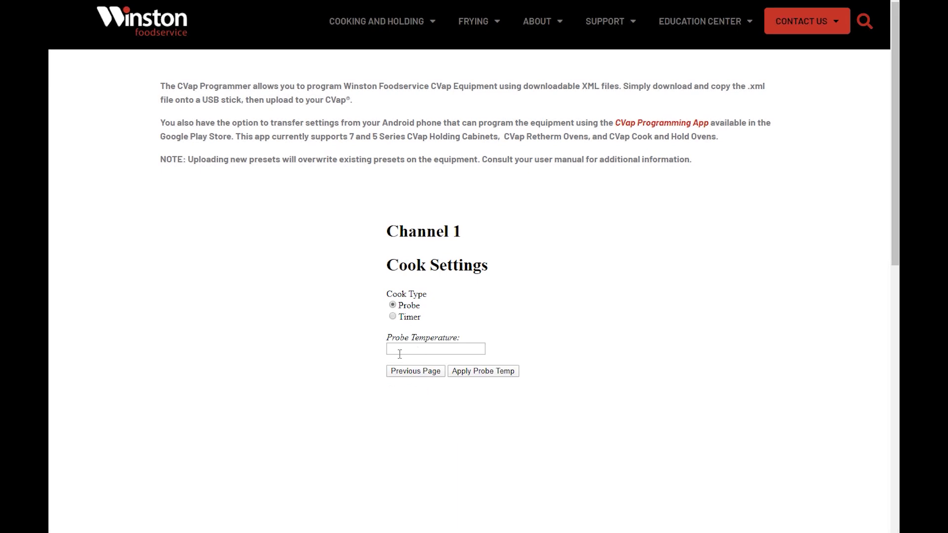
pyautogui.click(393, 316)
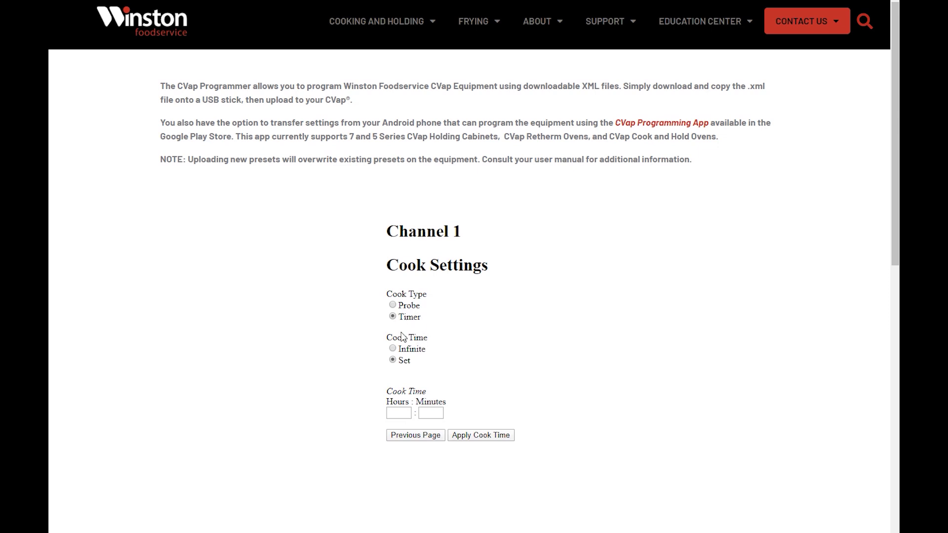
pyautogui.click(392, 348)
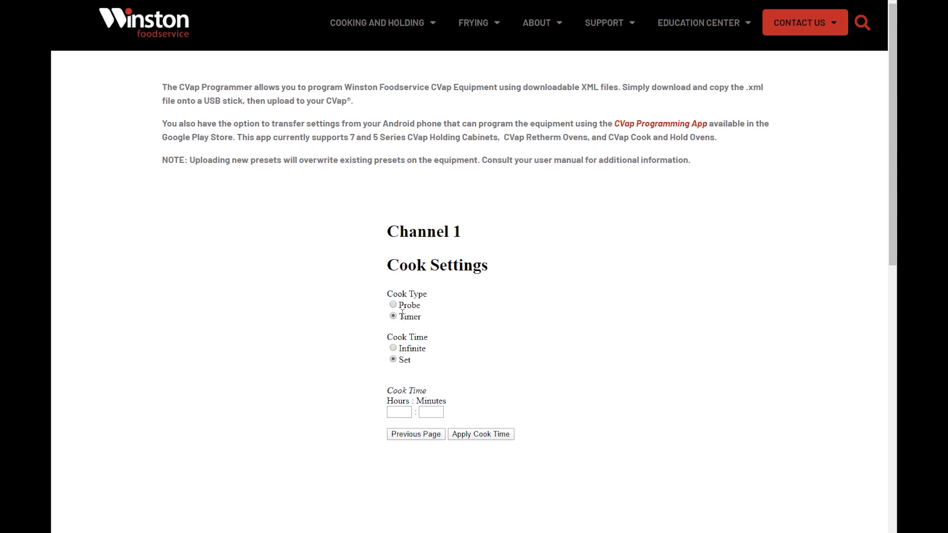
pyautogui.click(393, 348)
pyautogui.click(393, 360)
pyautogui.click(404, 413)
pyautogui.click(464, 436)
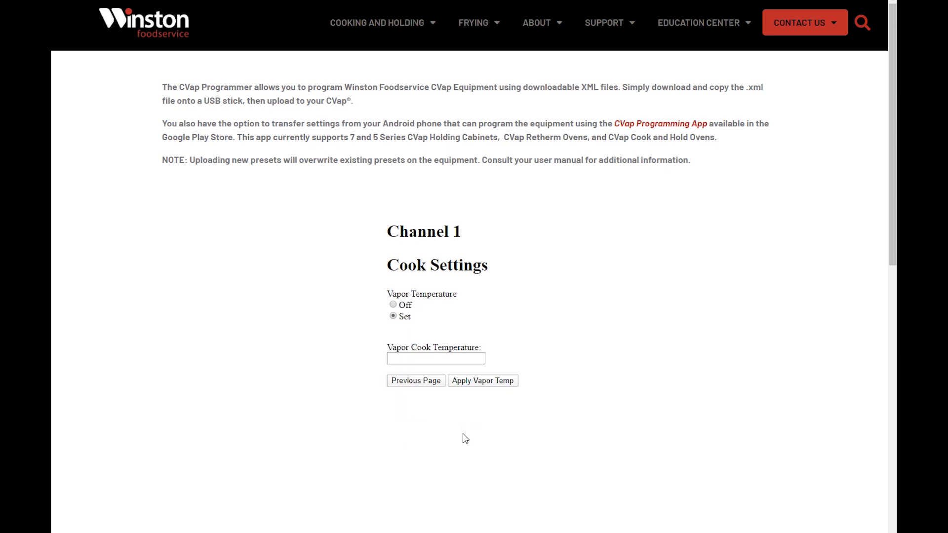
# Set Channel 1's vapor cook temperature to 200 and apply it.
pyautogui.click(393, 305)
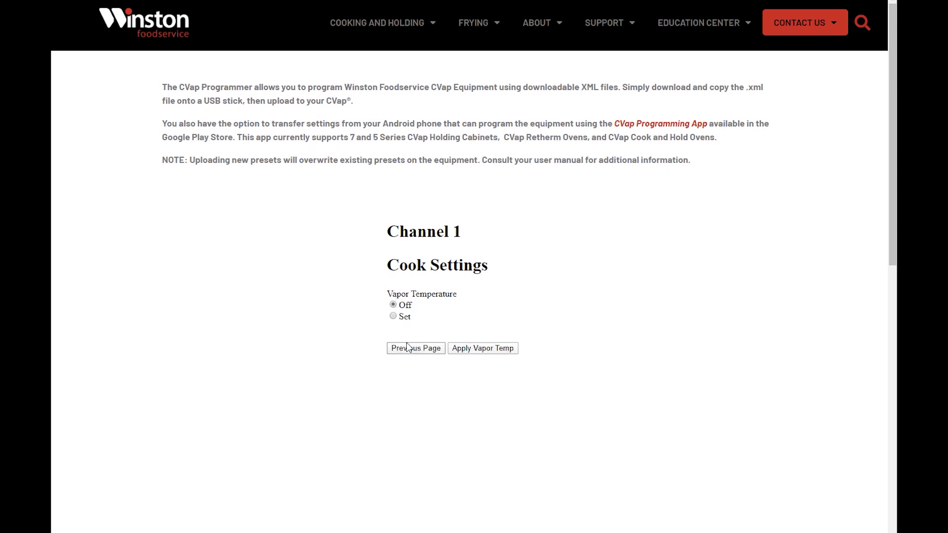
pyautogui.click(393, 316)
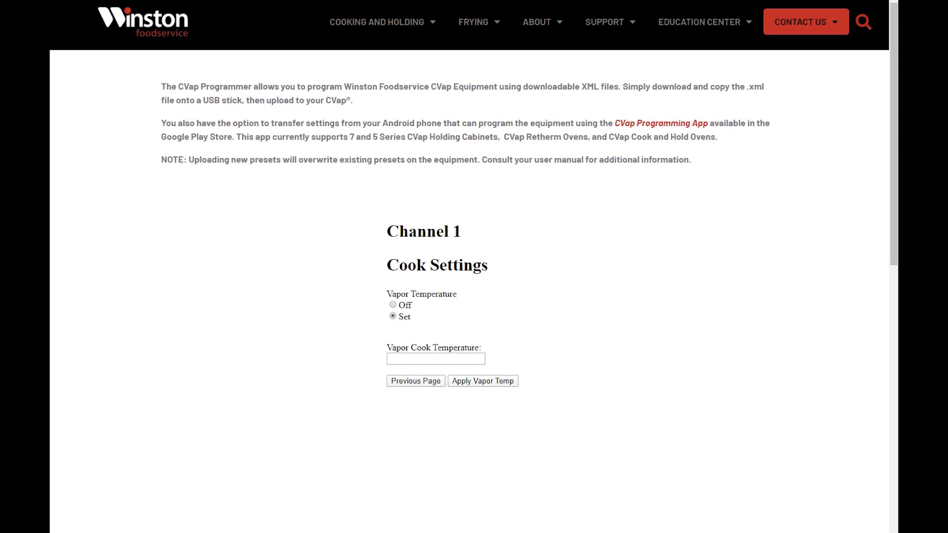
pyautogui.click(398, 359)
pyautogui.write('200')
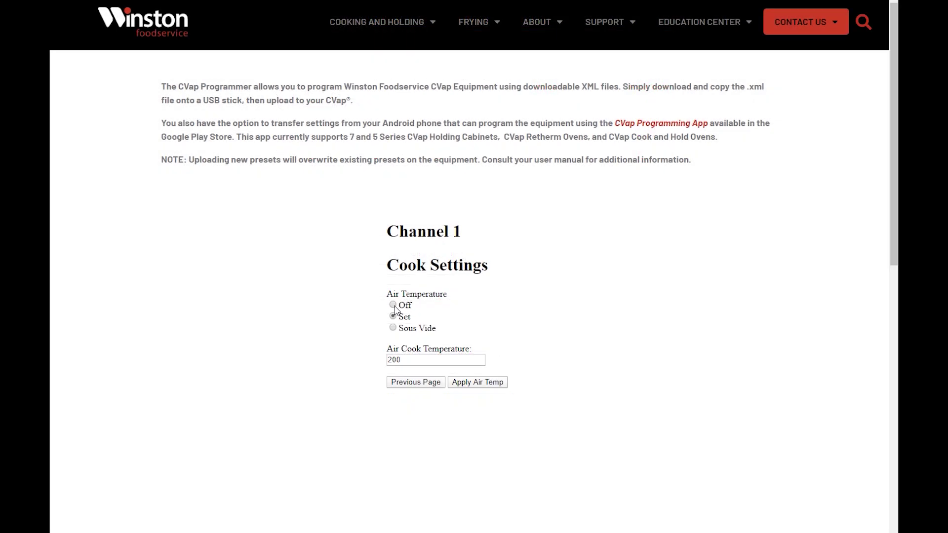
# Try the Off and Sous Vide options for Channel 1's air temperature.
pyautogui.click(395, 306)
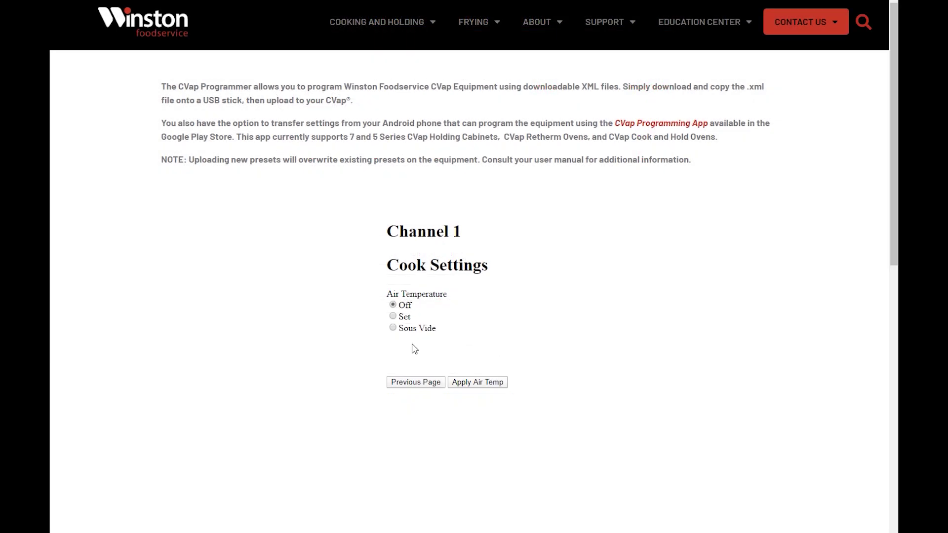
pyautogui.click(393, 316)
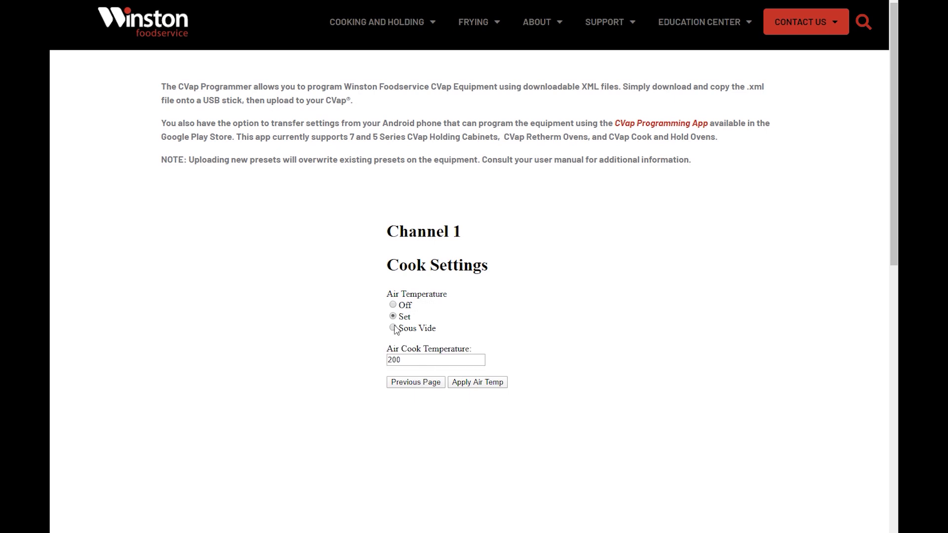
pyautogui.click(394, 328)
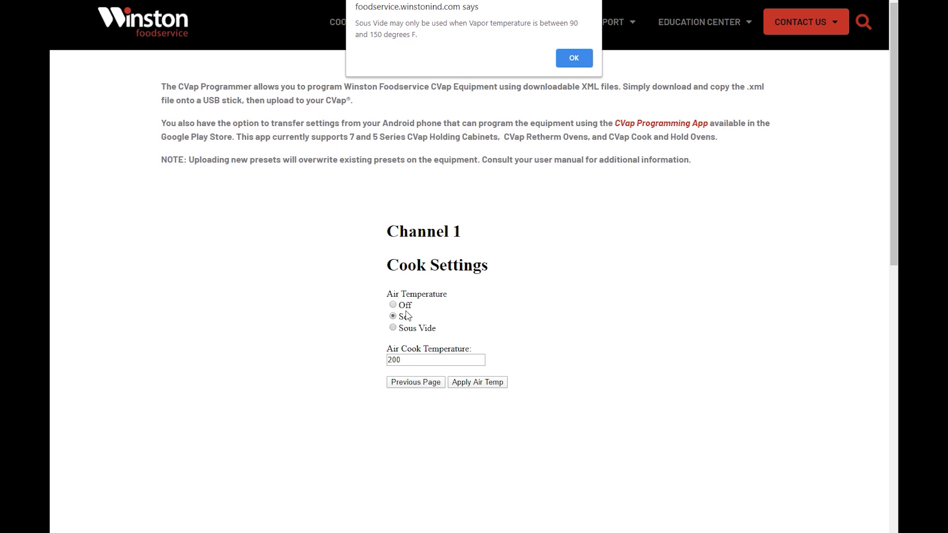
pyautogui.press('Return')
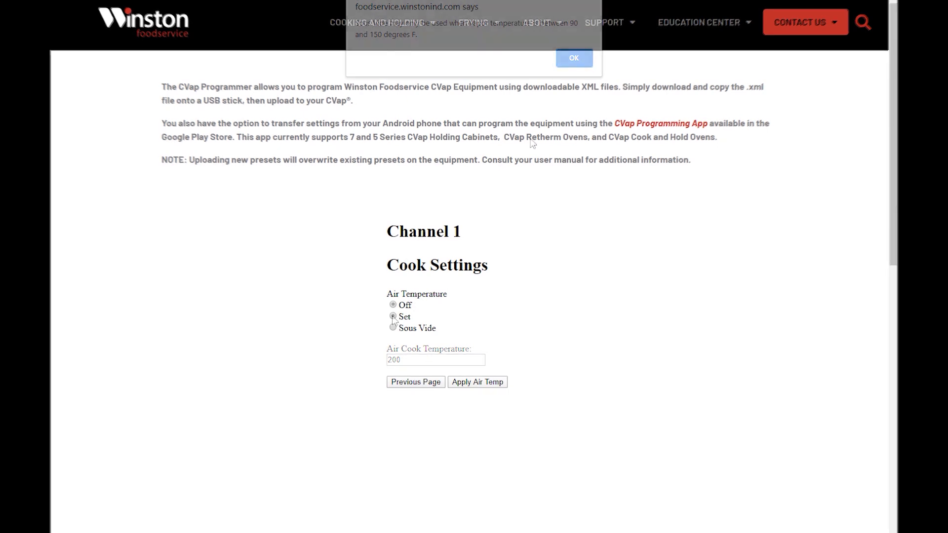
# Set Channel 1's air cook temperature to 285 and apply it.
pyautogui.moveTo(407, 357); pyautogui.dragTo(384, 361)
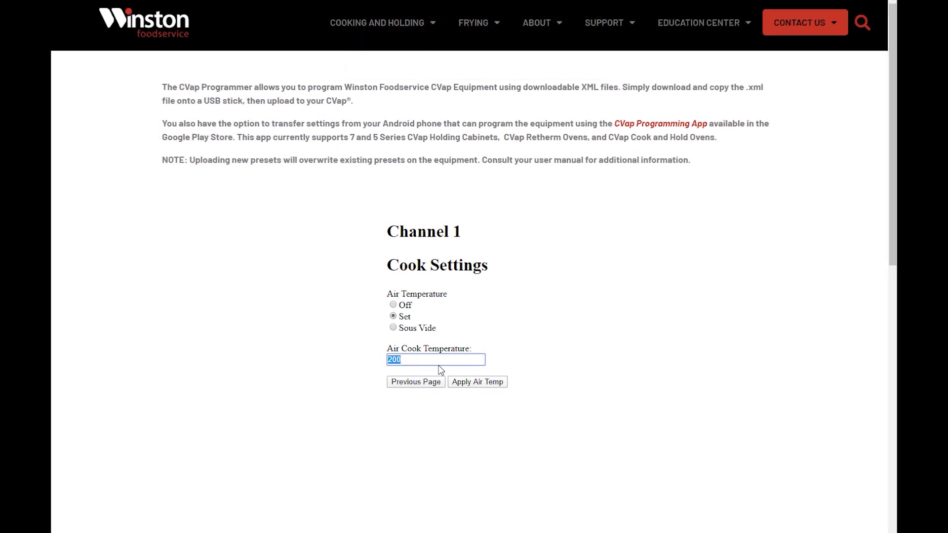
pyautogui.write('285')
pyautogui.click(464, 384)
pyautogui.doubleClick(409, 359)
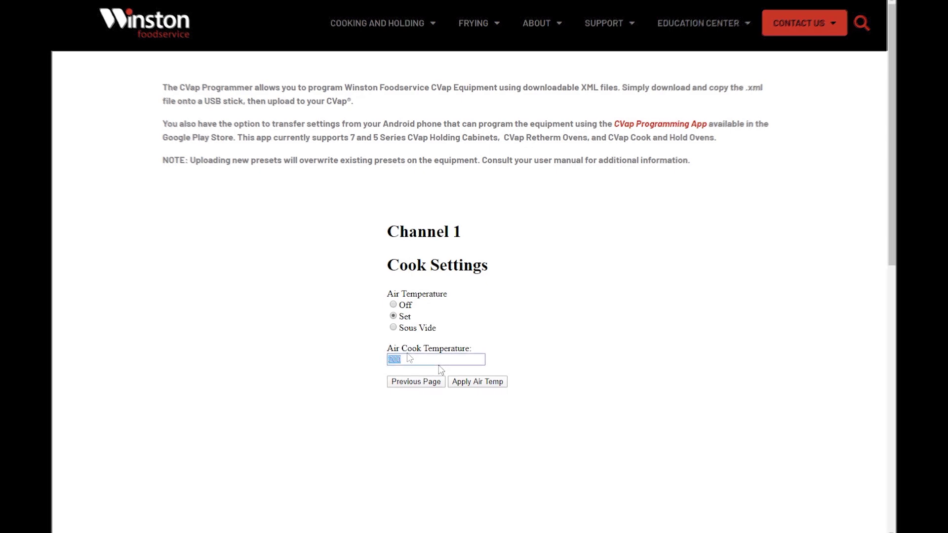
pyautogui.write('285')
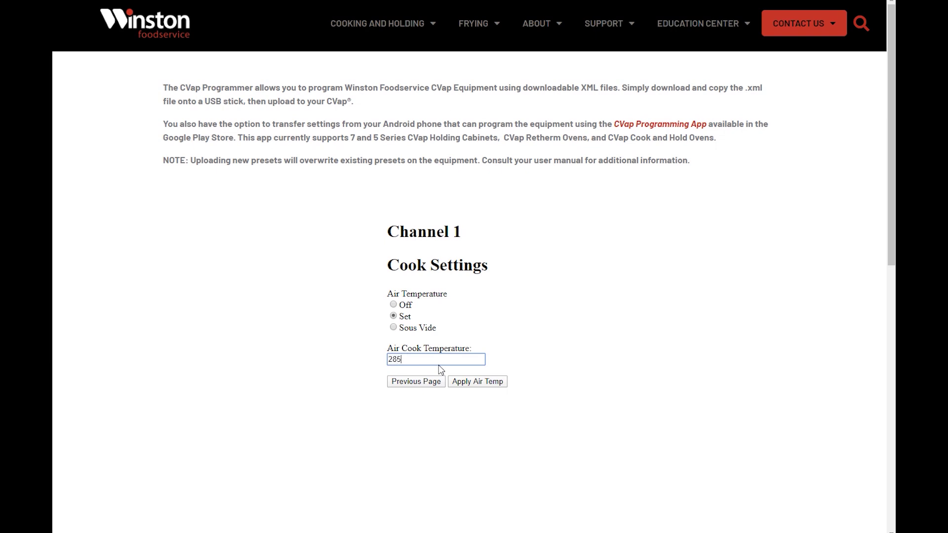
pyautogui.click(463, 385)
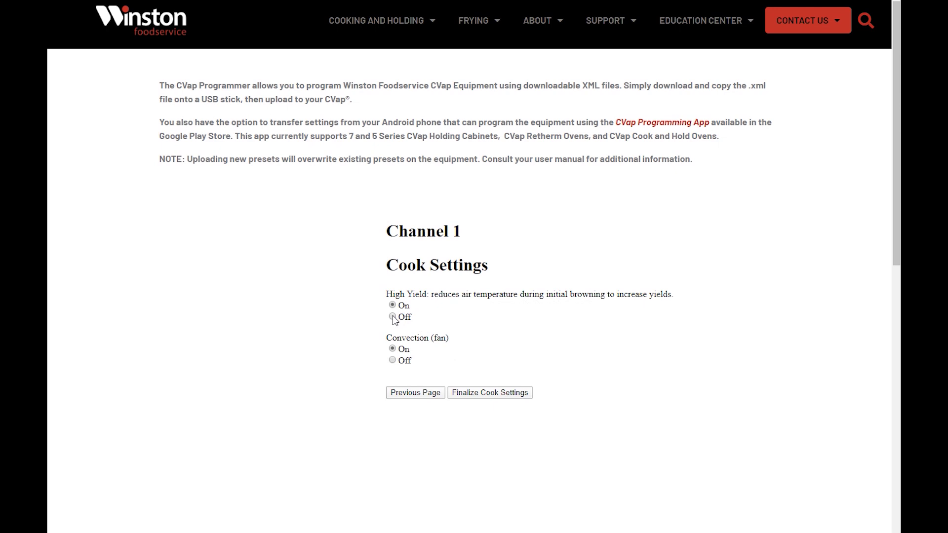
# Keep High Yield and the convection fan on for Channel 1, and finalize the cook settings.
pyautogui.click(393, 350)
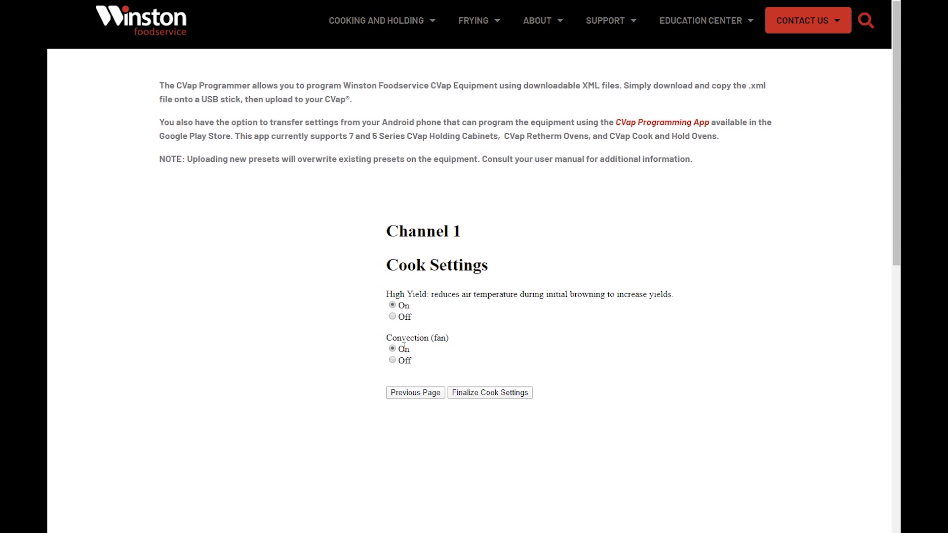
pyautogui.click(489, 393)
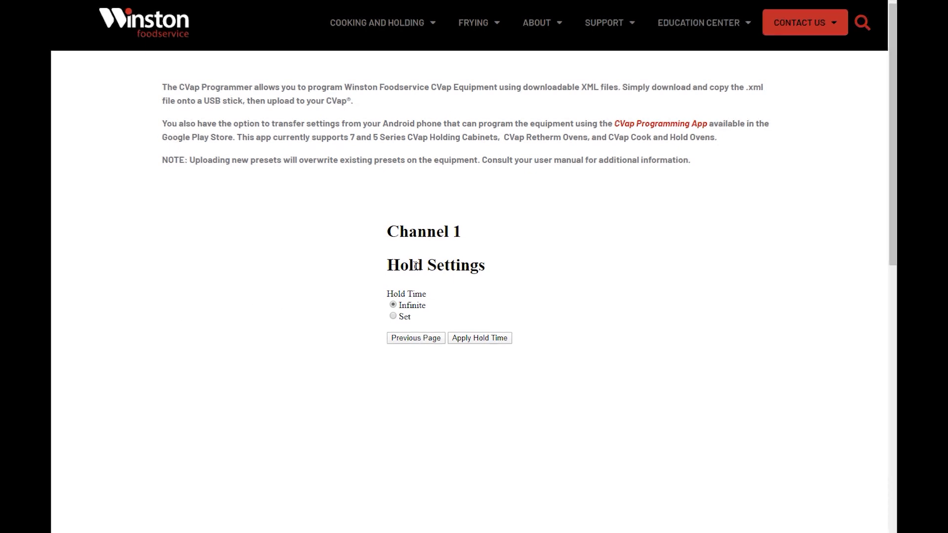
# Try the Set option for Channel 1's hold time, return it to Infinite, and apply it.
pyautogui.click(393, 316)
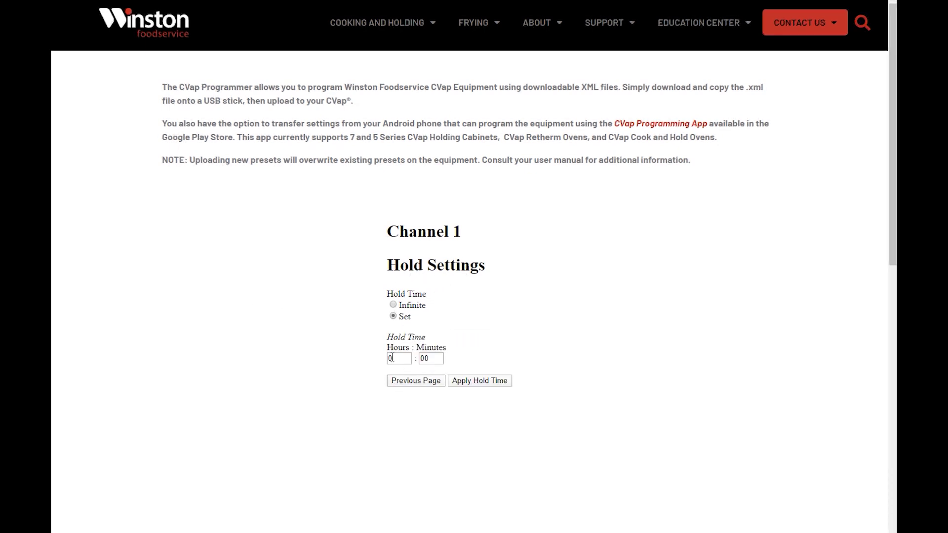
pyautogui.click(393, 305)
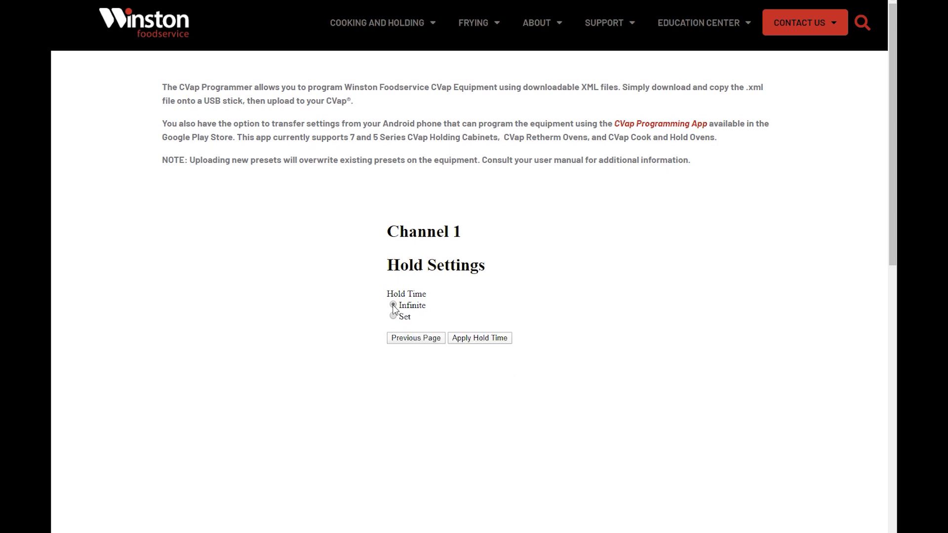
pyautogui.click(464, 340)
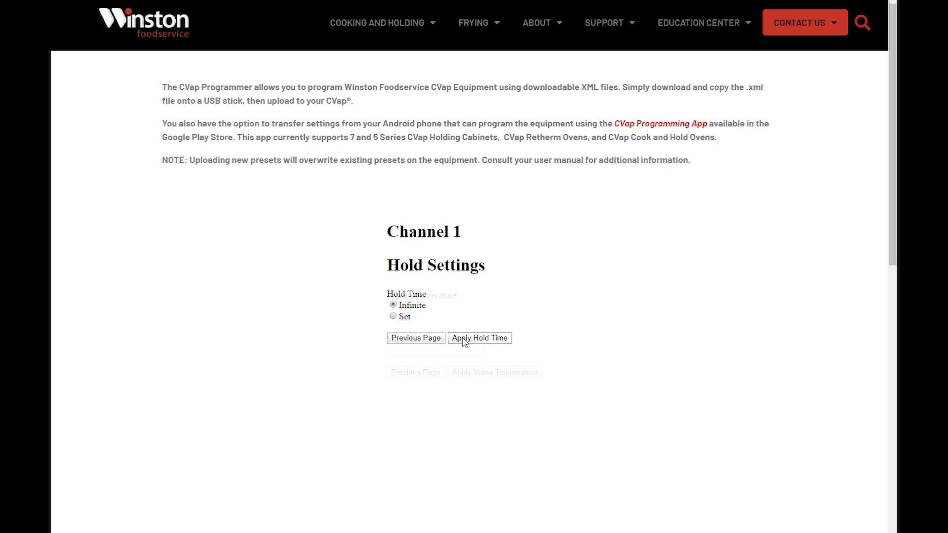
# Set Channel 1's vapor hold temperature to 150 and apply it.
pyautogui.click(393, 307)
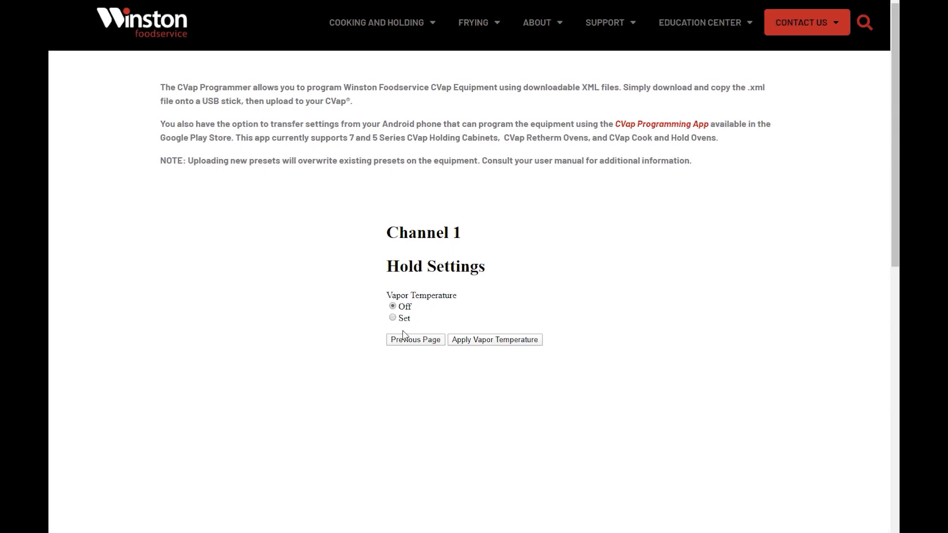
pyautogui.click(394, 319)
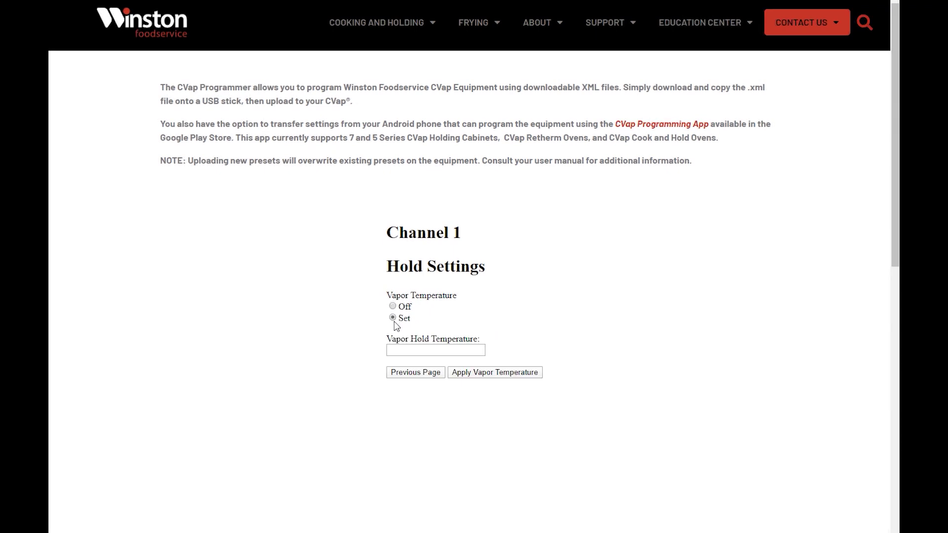
pyautogui.click(398, 349)
pyautogui.write('150')
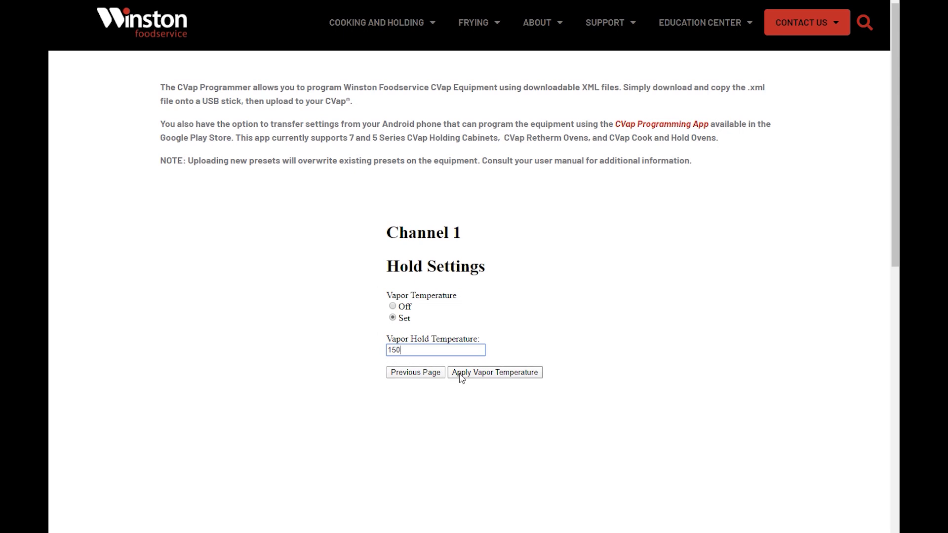
pyautogui.click(460, 375)
# Choose the Set option for Channel 1's air temperature, enter the air hold temperature, and apply it.
pyautogui.click(393, 317)
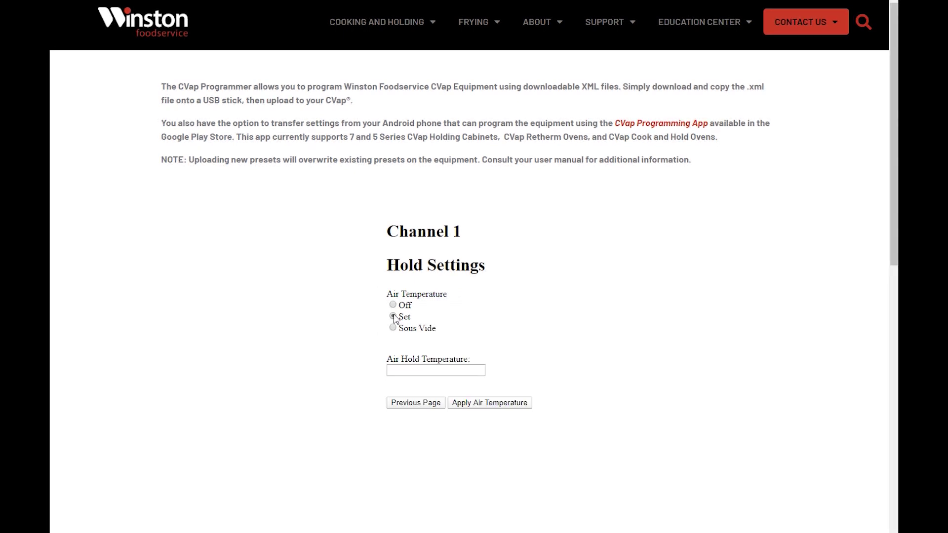
pyautogui.click(403, 371)
pyautogui.click(466, 401)
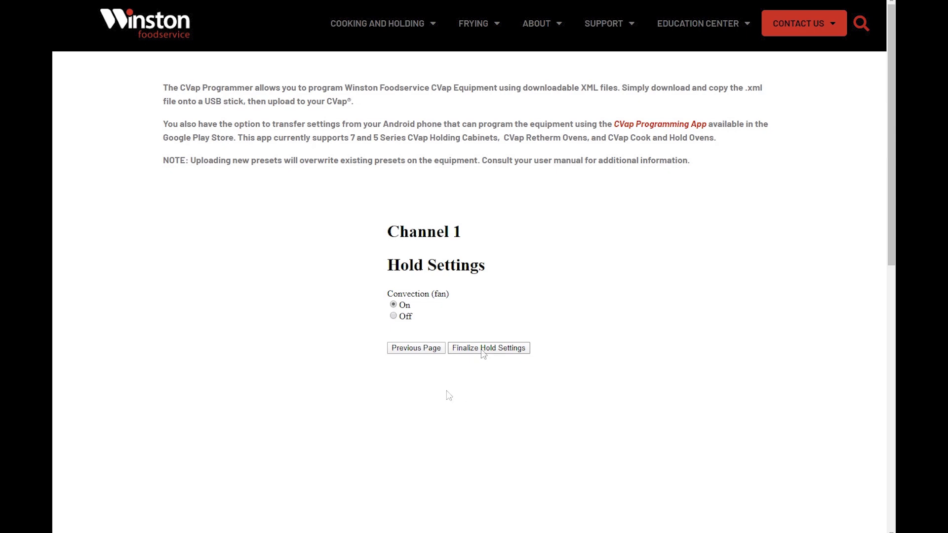
# Try the Off option for the convection fan, keep it On for holding, and finalize Channel 1's hold settings.
pyautogui.click(394, 317)
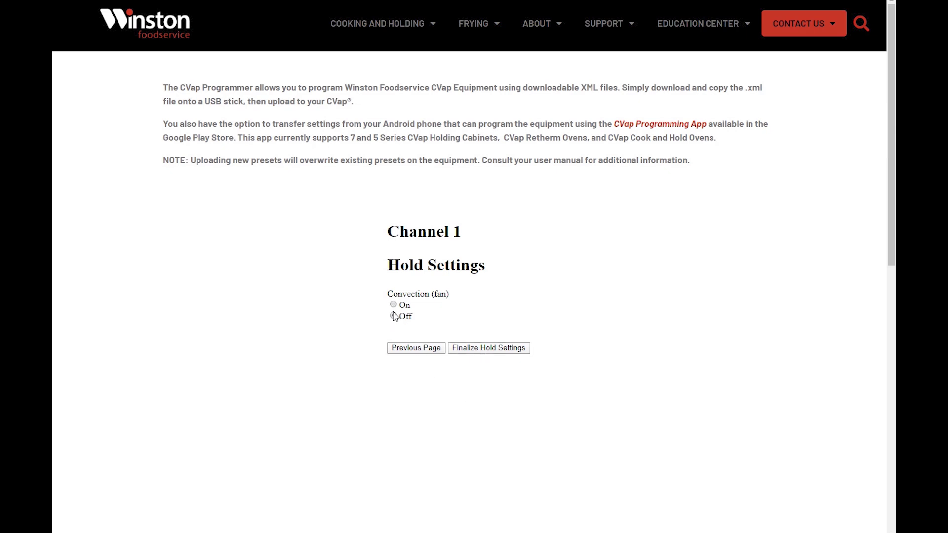
pyautogui.click(483, 350)
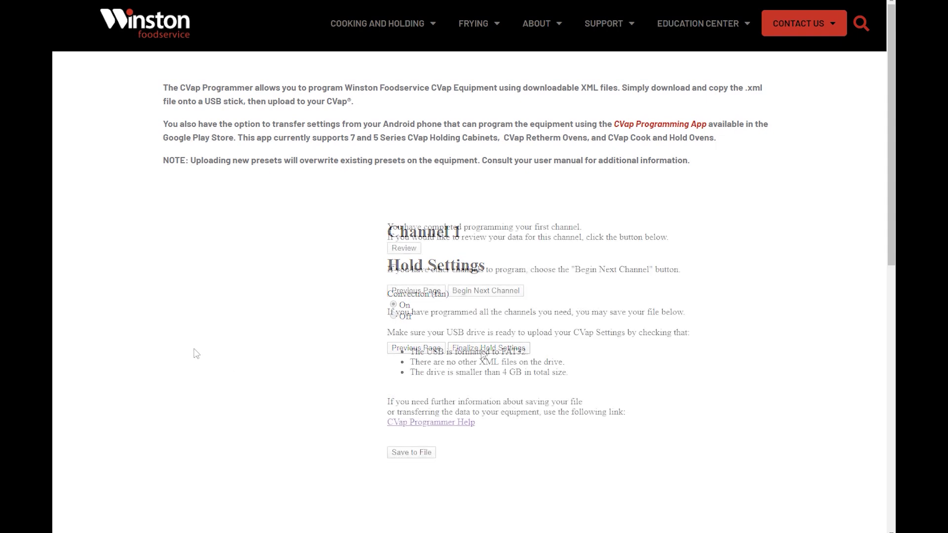
# Review the programmed settings of Channel 1 and begin the next channel.
pyautogui.click(401, 251)
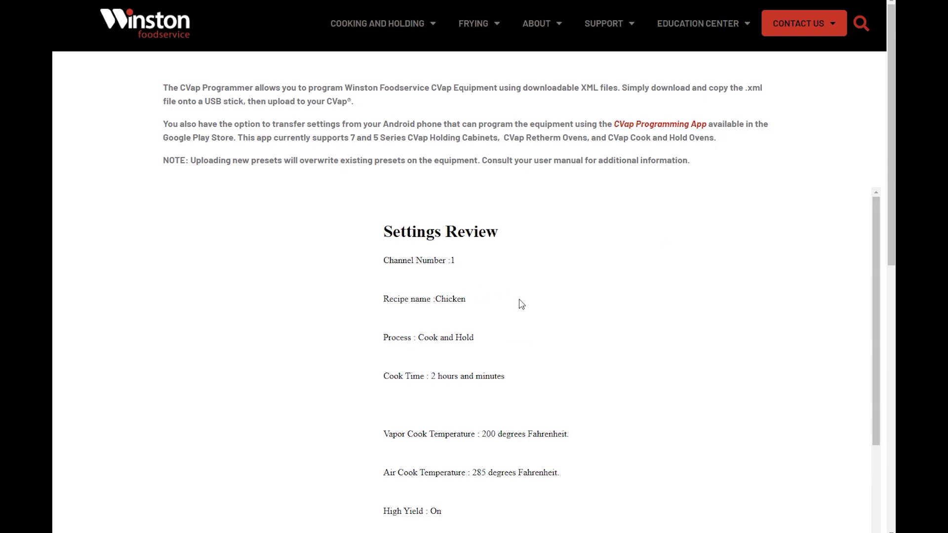
pyautogui.scroll(-1, 562, 328)
pyautogui.scroll(1, 562, 328)
pyautogui.scroll(-1, 555, 325)
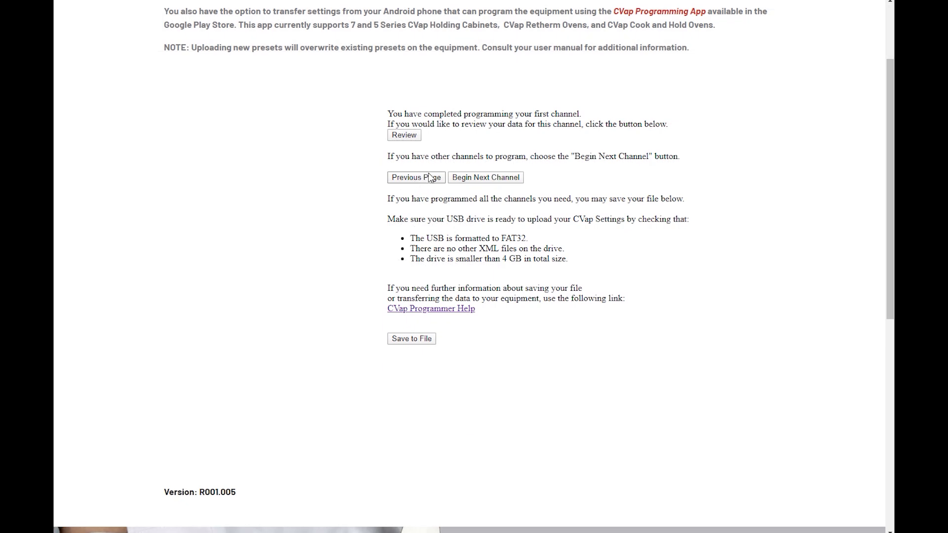
pyautogui.click(482, 179)
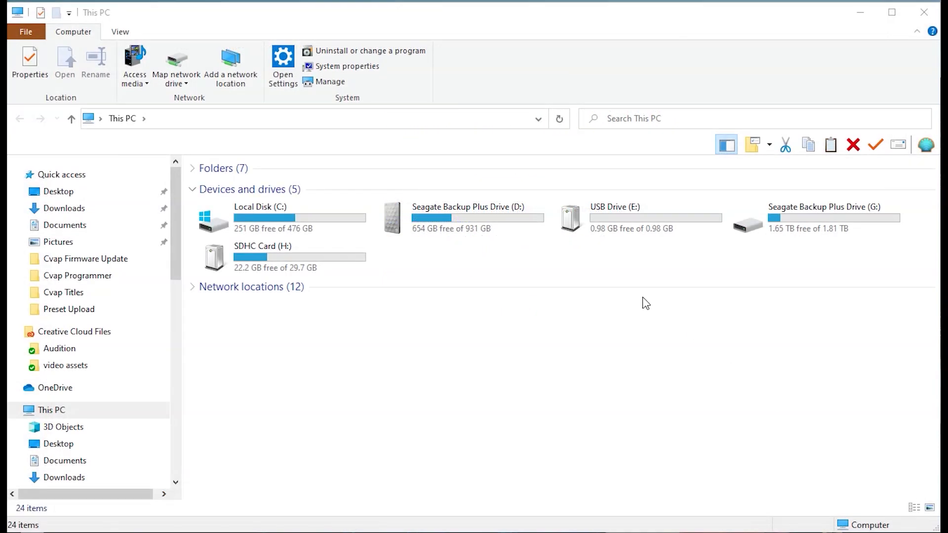
# Switch to File Explorer and check that USB Drive (E:) is ready for the CVap settings file.
pyautogui.click(581, 234)
pyautogui.rightClick(581, 230)
pyautogui.click(424, 402)
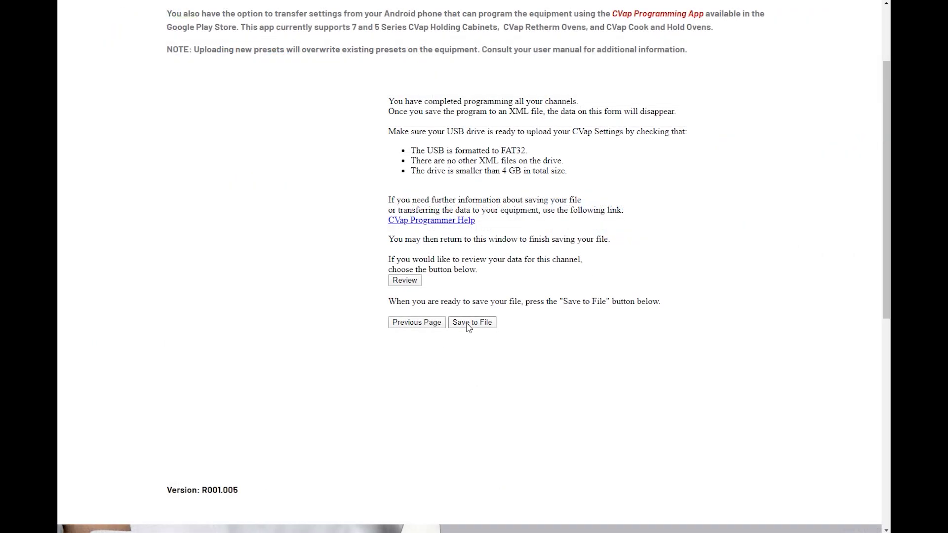
# Save the completed program as the XML file Monday's Menu.xml, leave the form, and keep the downloaded file.
pyautogui.click(468, 325)
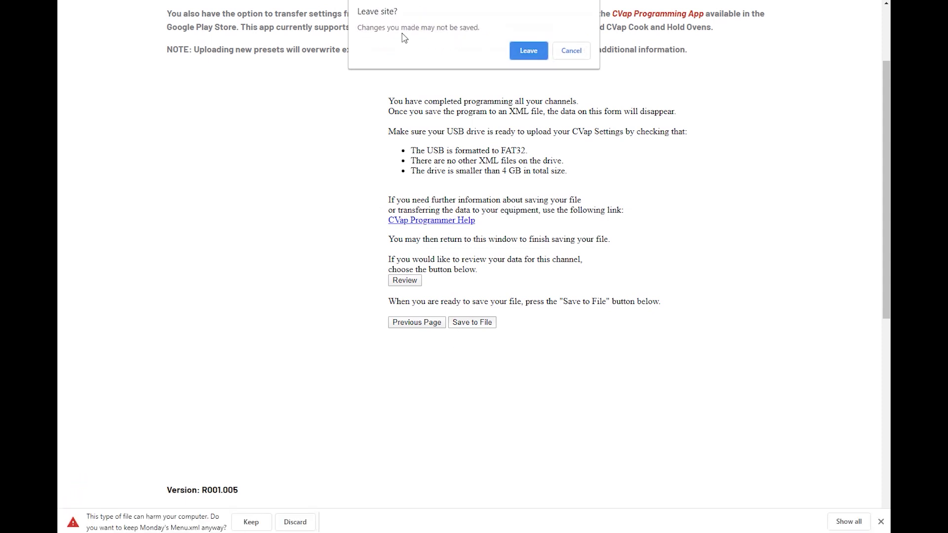
pyautogui.click(528, 50)
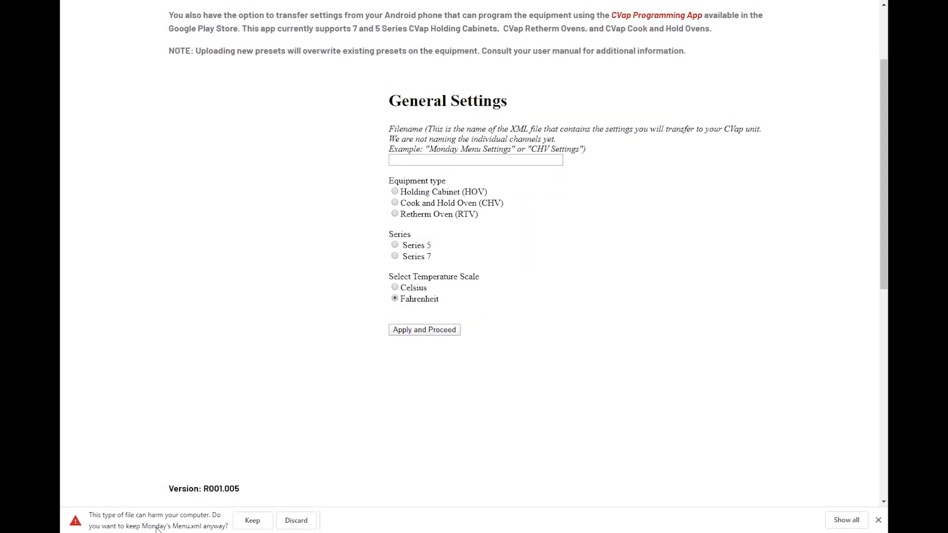
pyautogui.click(253, 521)
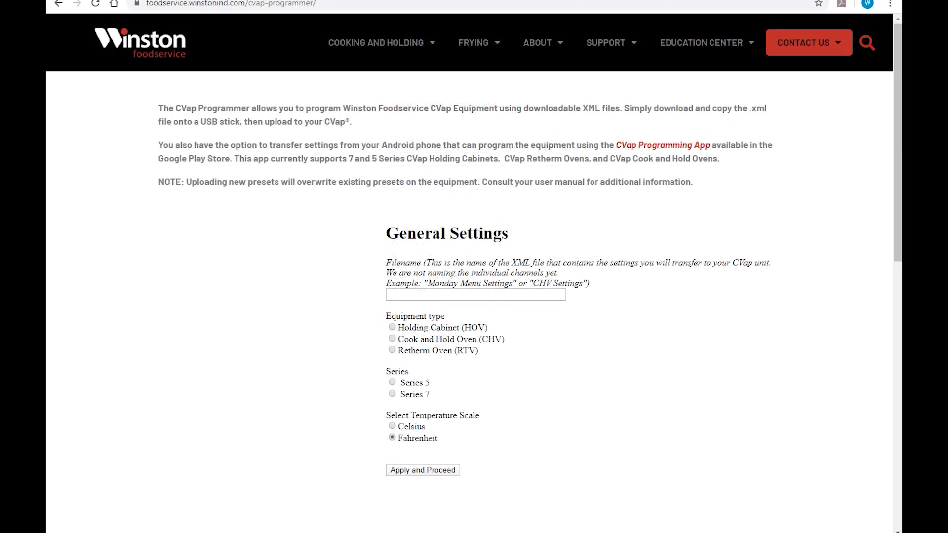
# Show the downloaded Monday's Menu file in its folder and copy it onto USB Drive (E:).
pyautogui.click(198, 532)
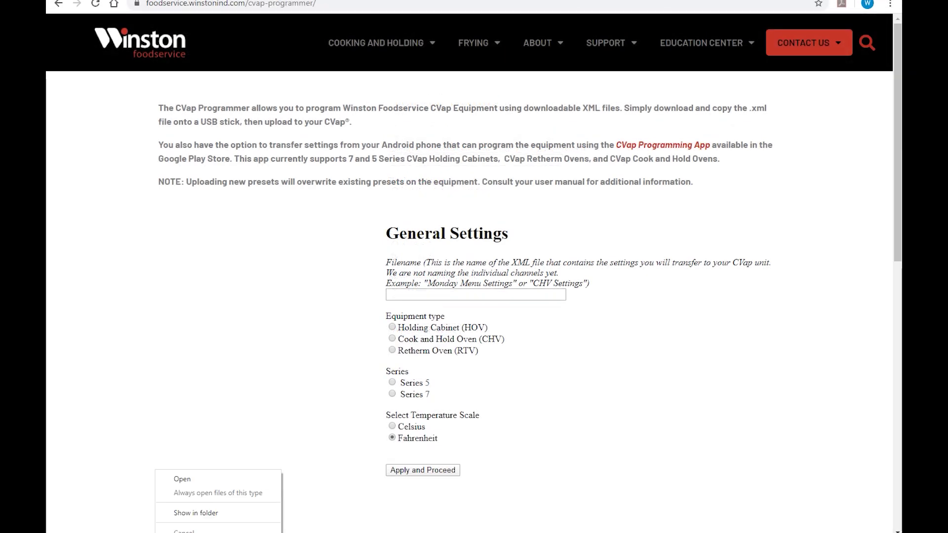
pyautogui.click(196, 513)
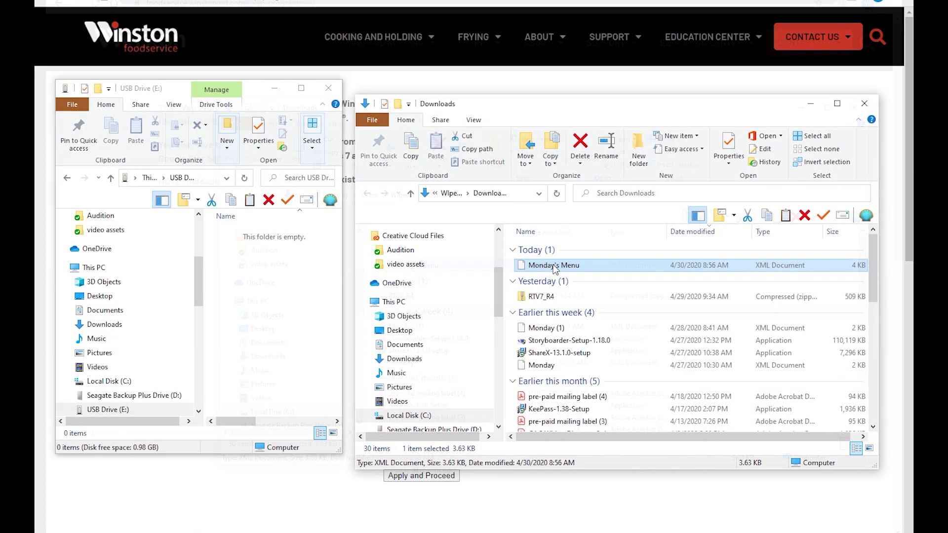
pyautogui.moveTo(555, 269); pyautogui.dragTo(267, 310)
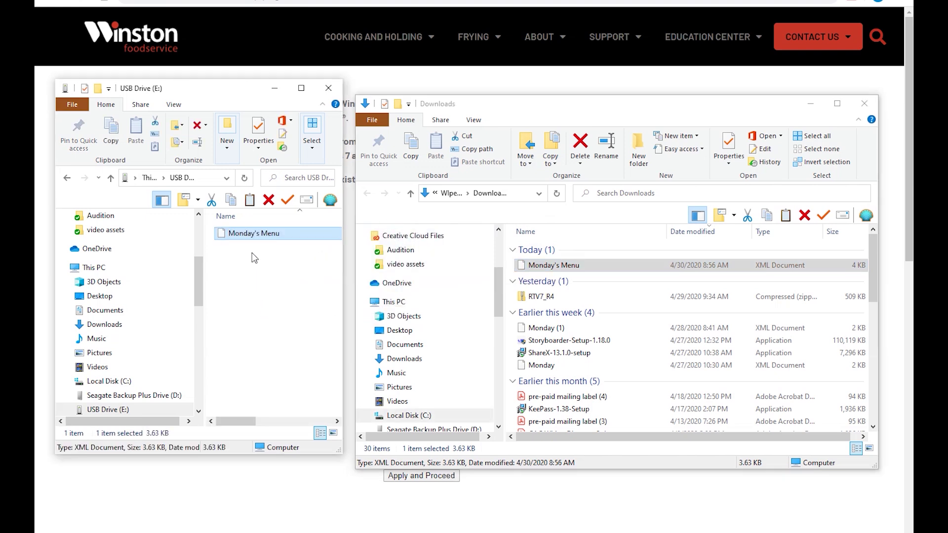